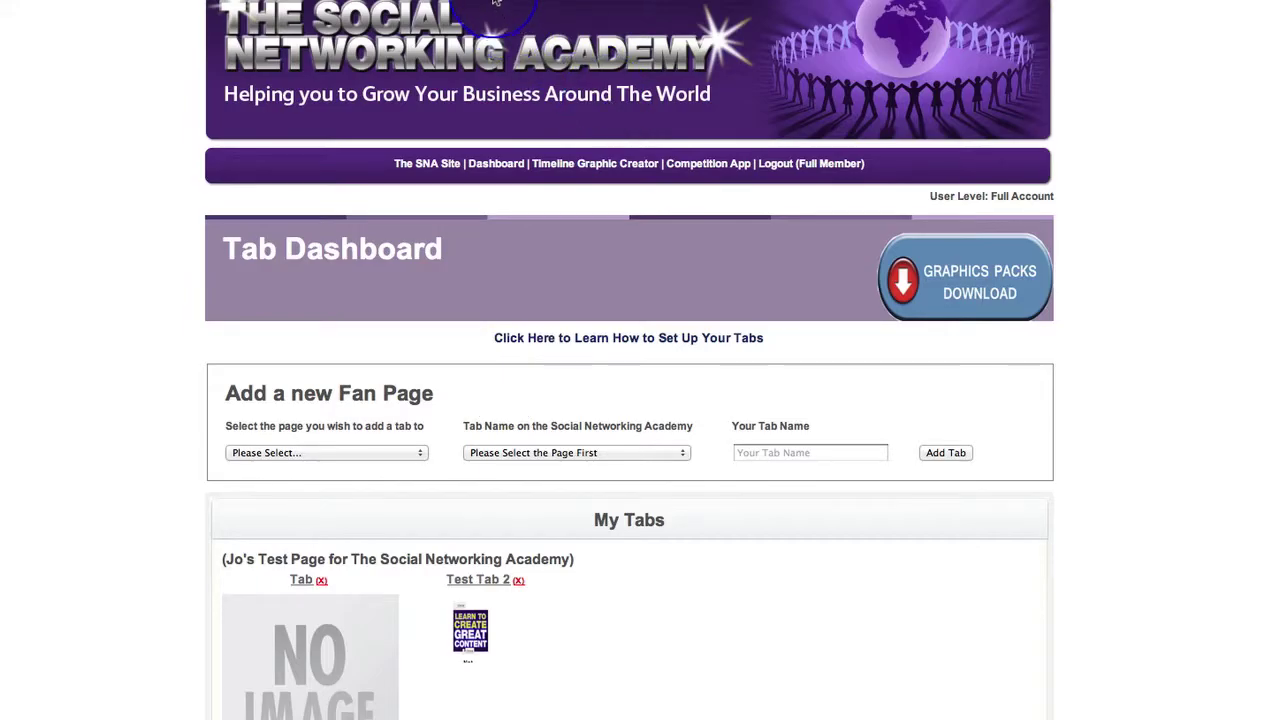
# Step: Look over the fan page on Facebook, then return to the tab dashboard
pyautogui.click(494, 4)
pyautogui.scroll(-4, 723, 391)
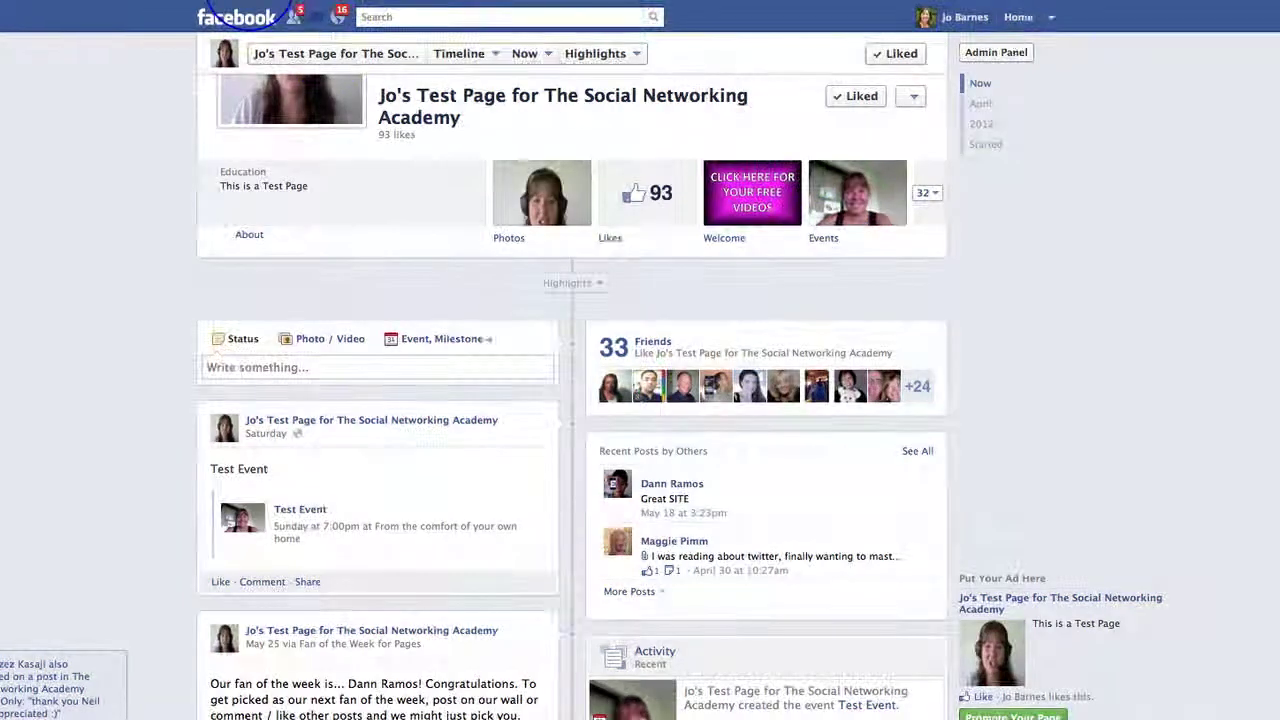
pyautogui.click(256, 4)
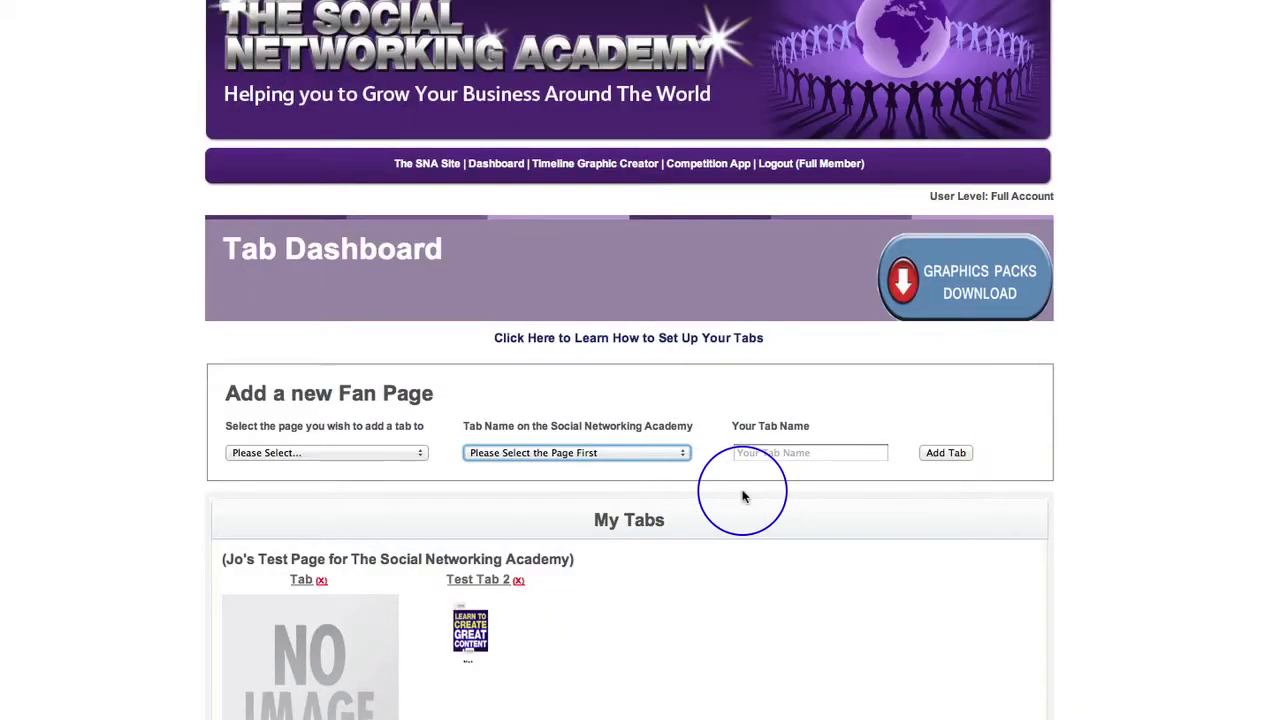
pyautogui.scroll(-3, 742, 497)
# Step: For the Social Networking Academy test page, pick slot Tab 29 and name the tab Test Tab 29
pyautogui.click(420, 295)
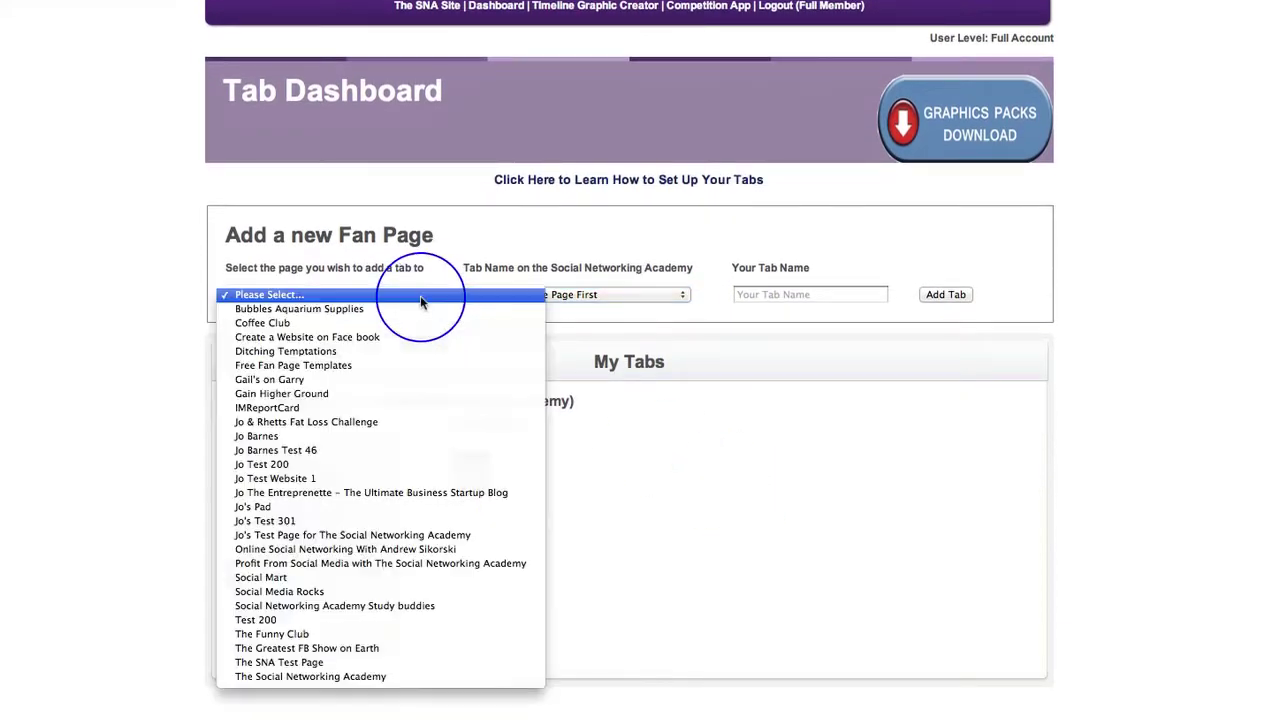
pyautogui.click(390, 538)
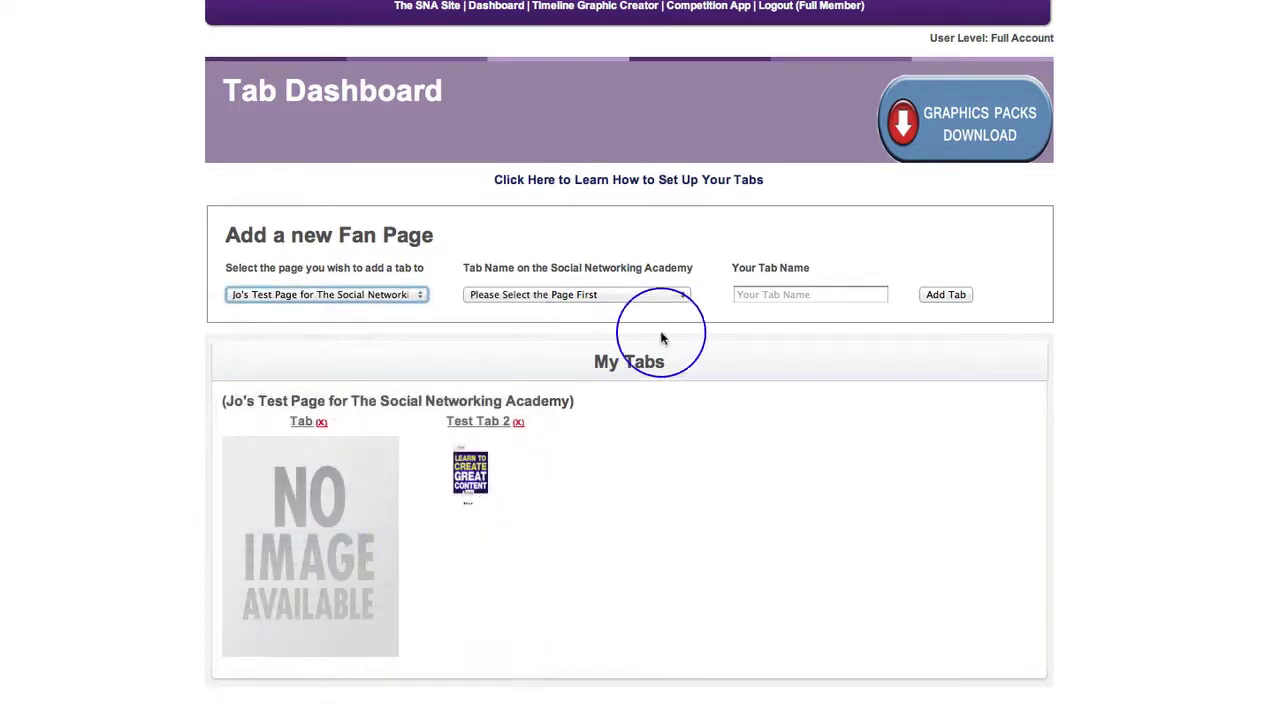
pyautogui.click(683, 296)
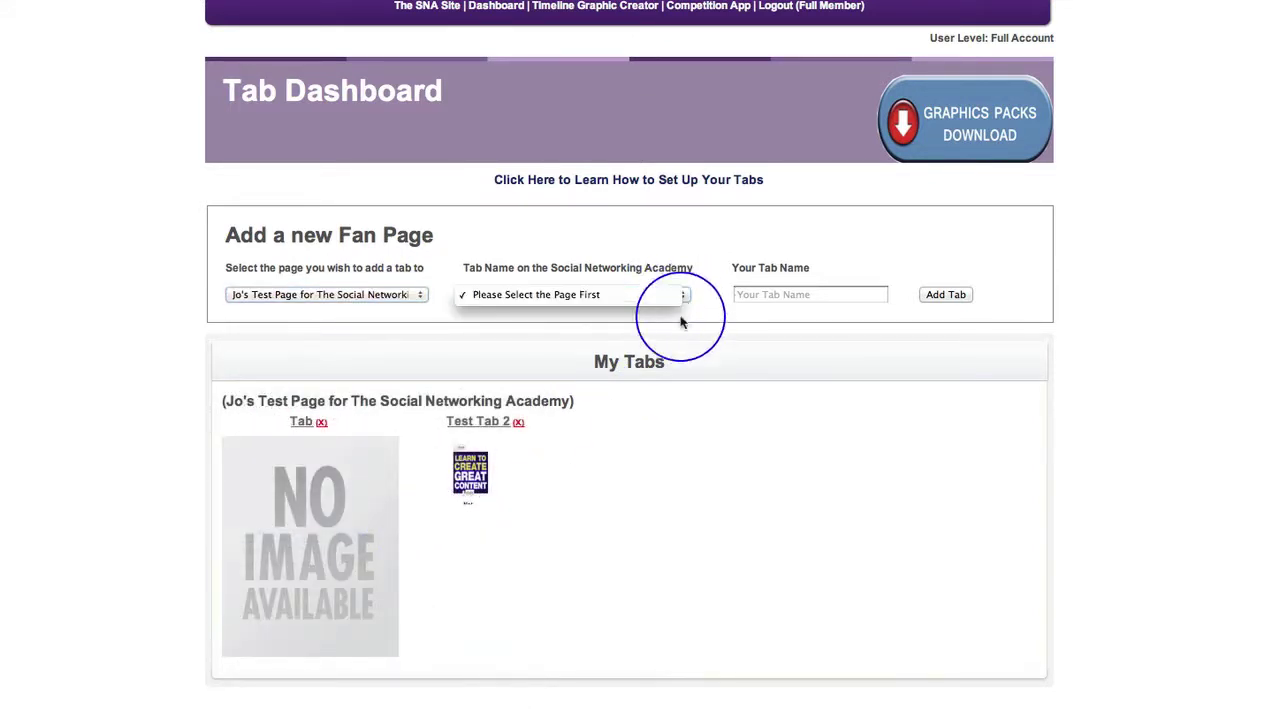
pyautogui.click(684, 296)
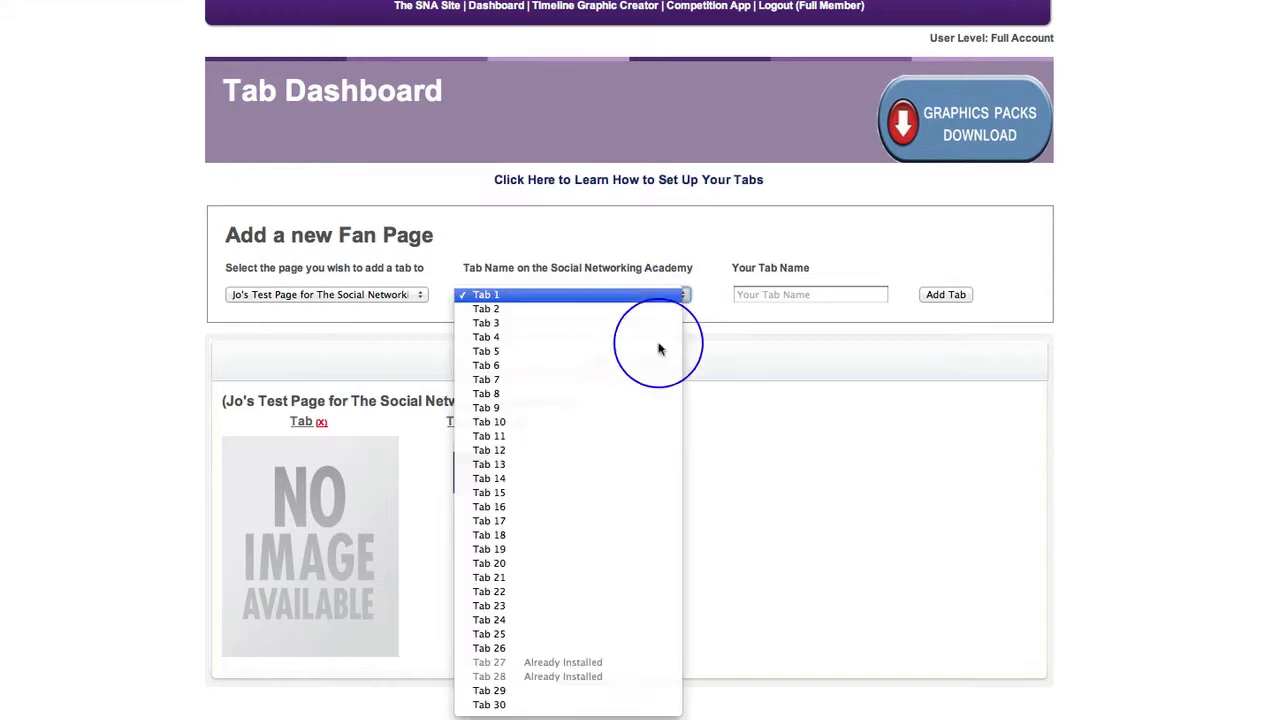
pyautogui.click(485, 690)
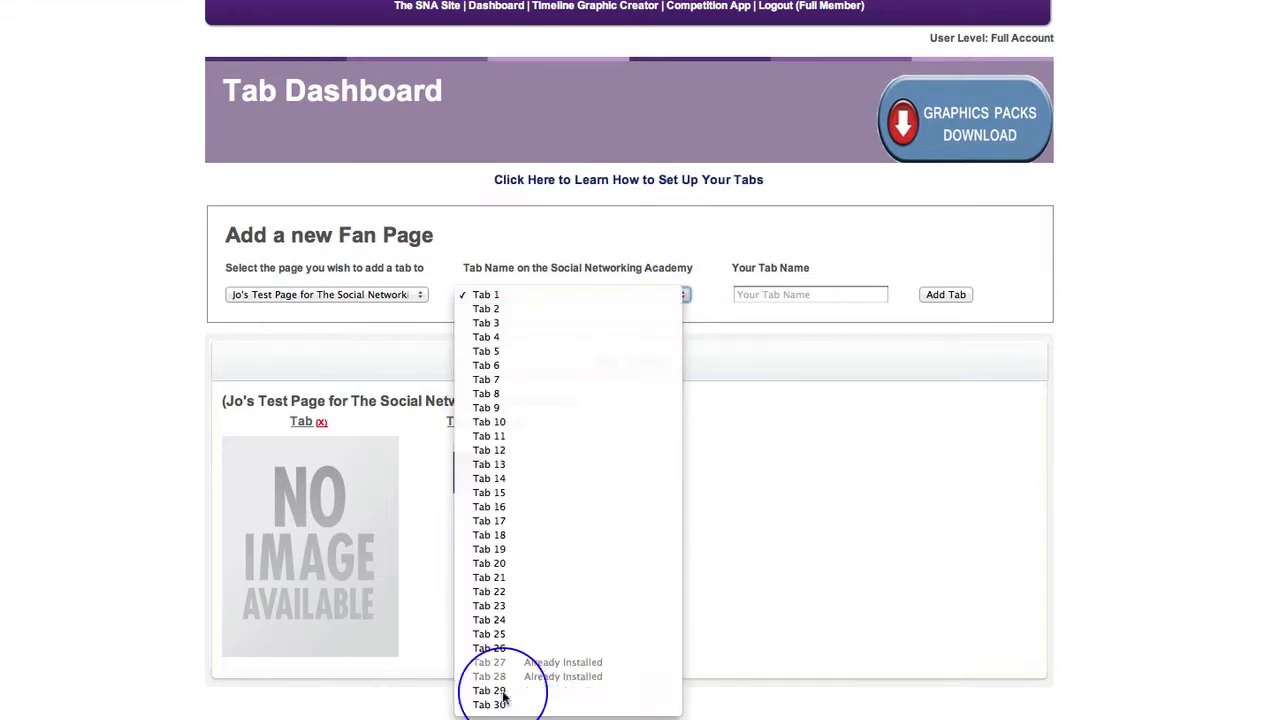
pyautogui.click(760, 296)
pyautogui.write('Test Tab')
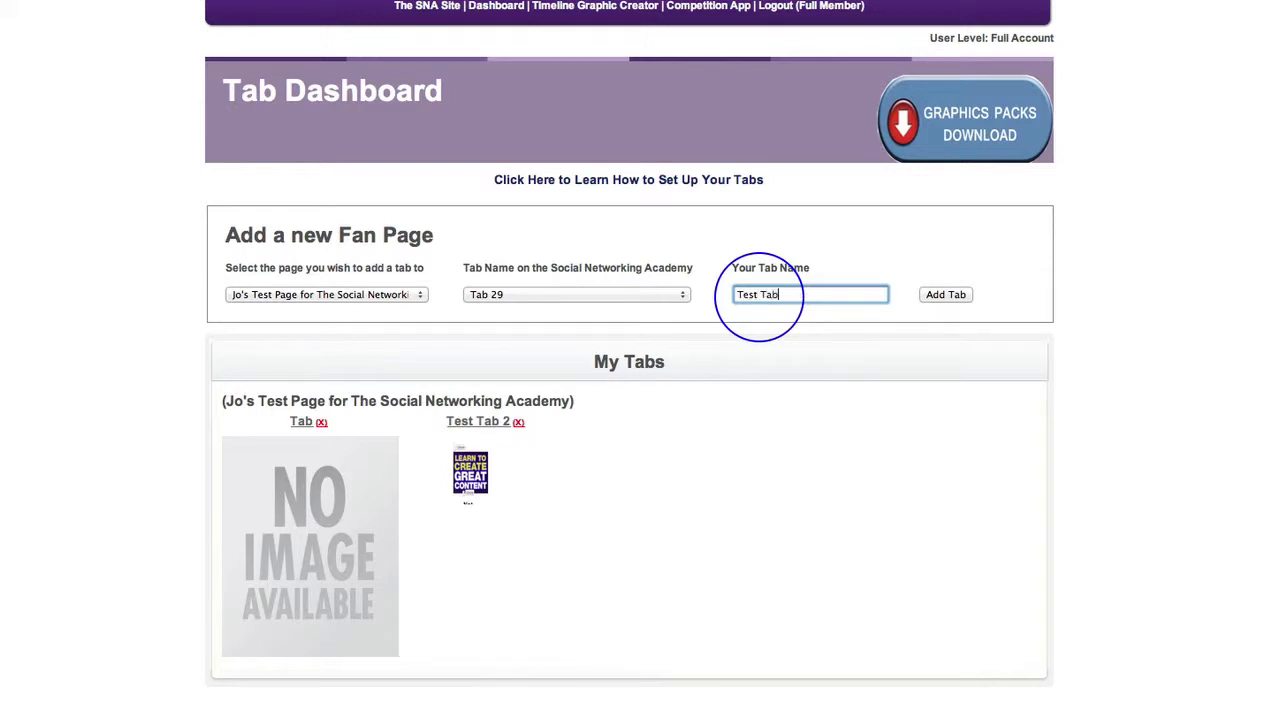
pyautogui.write('29')
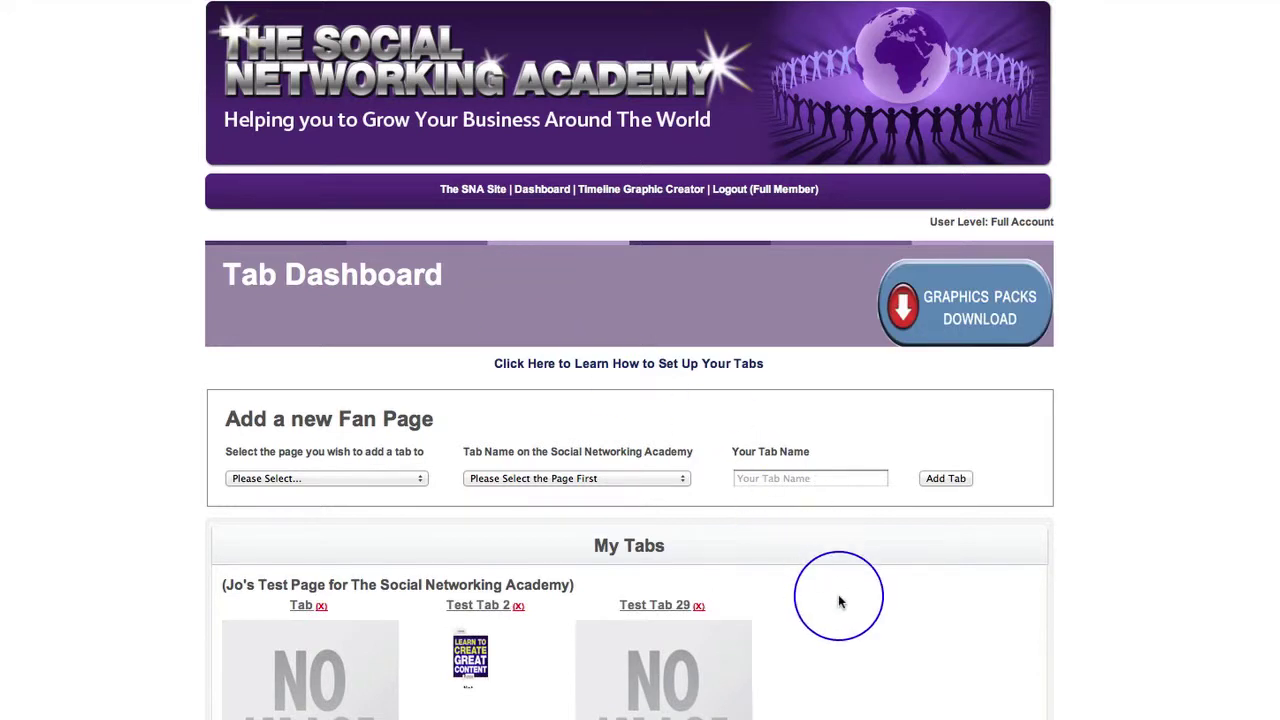
# Step: Scroll through Test Tab 29's Tab Editor to review its settings, widget panel and blank canvas
pyautogui.scroll(-5, 839, 601)
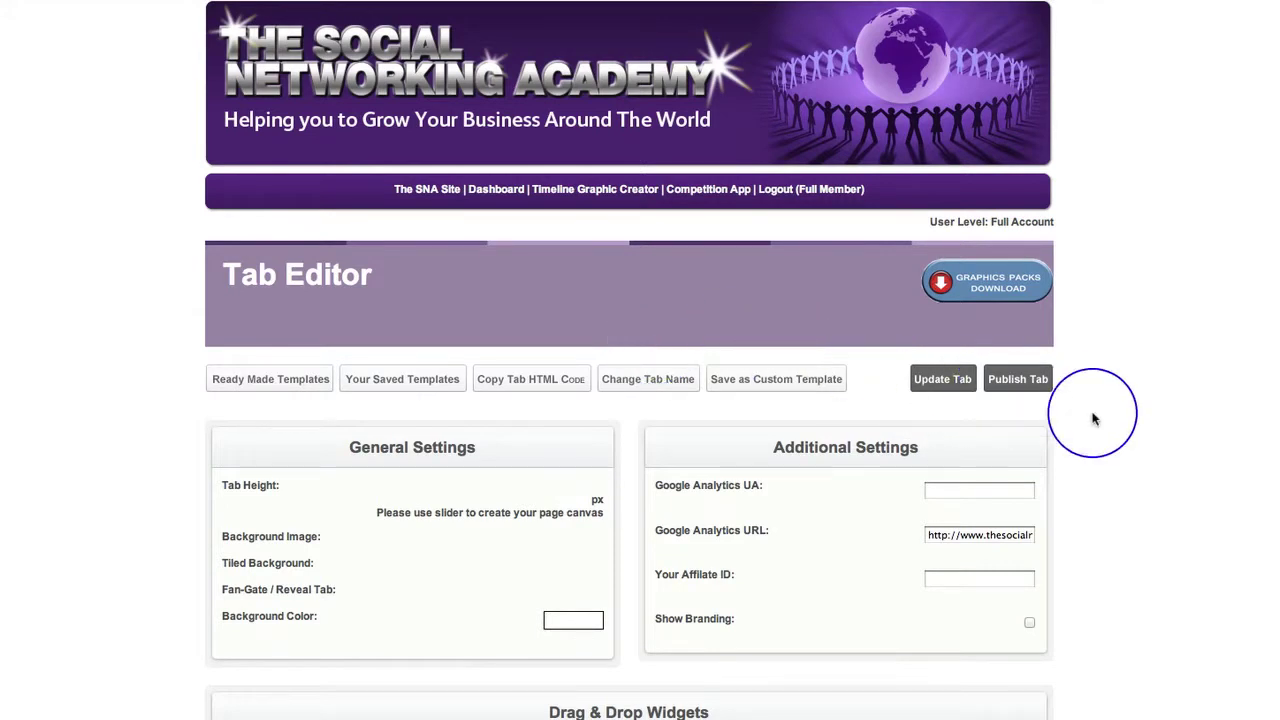
pyautogui.scroll(-3, 1093, 418)
pyautogui.scroll(-3, 1093, 418)
pyautogui.scroll(-1, 1093, 418)
pyautogui.scroll(-3, 1093, 418)
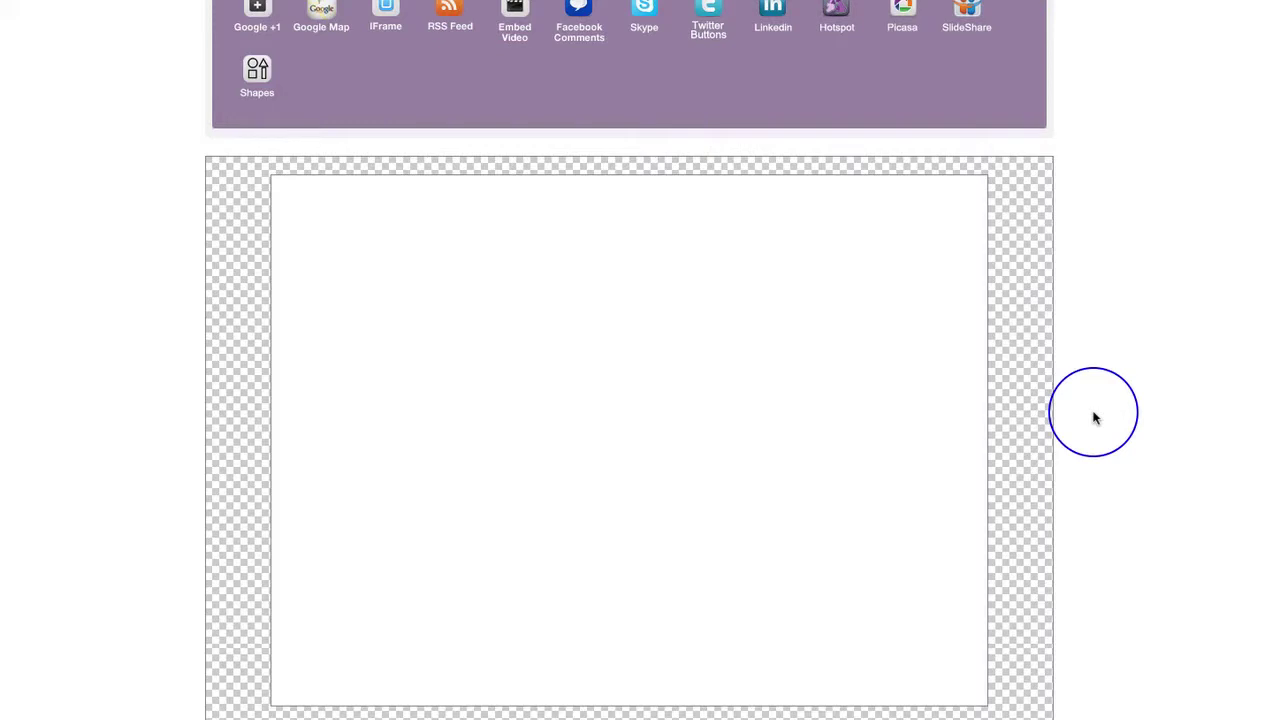
pyautogui.scroll(2, 1093, 418)
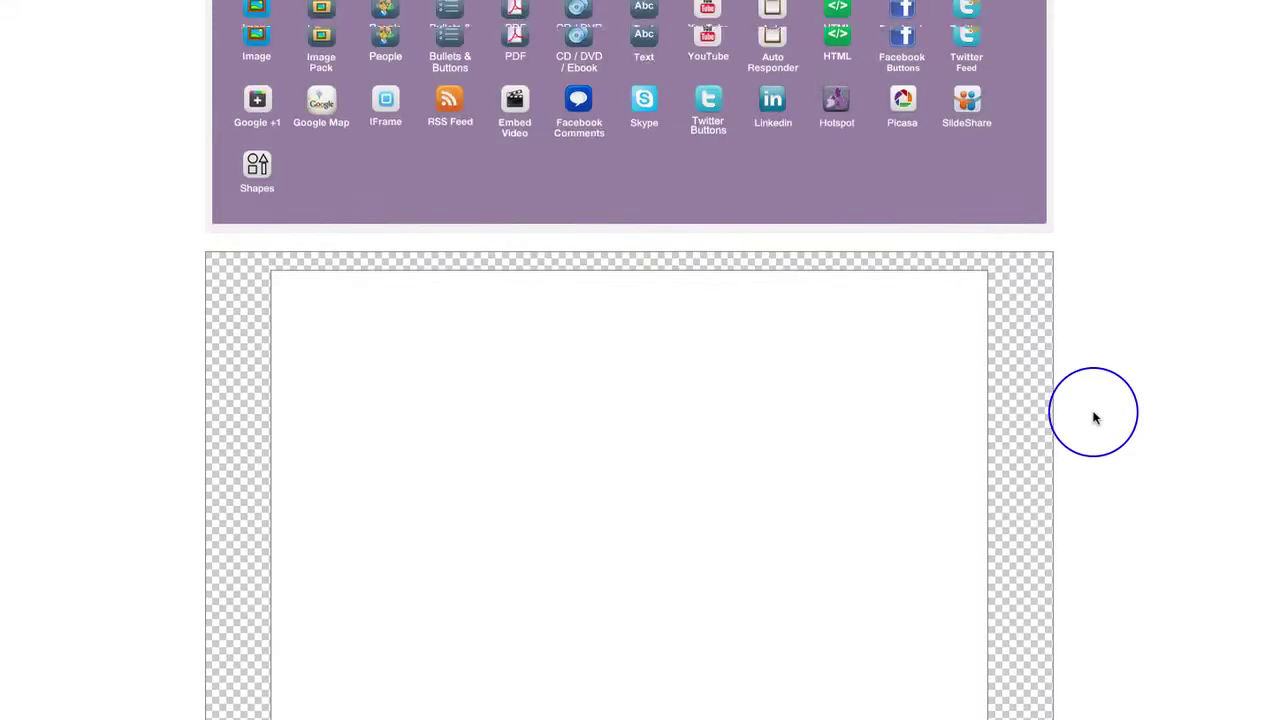
pyautogui.scroll(3, 1093, 418)
pyautogui.scroll(1, 1093, 418)
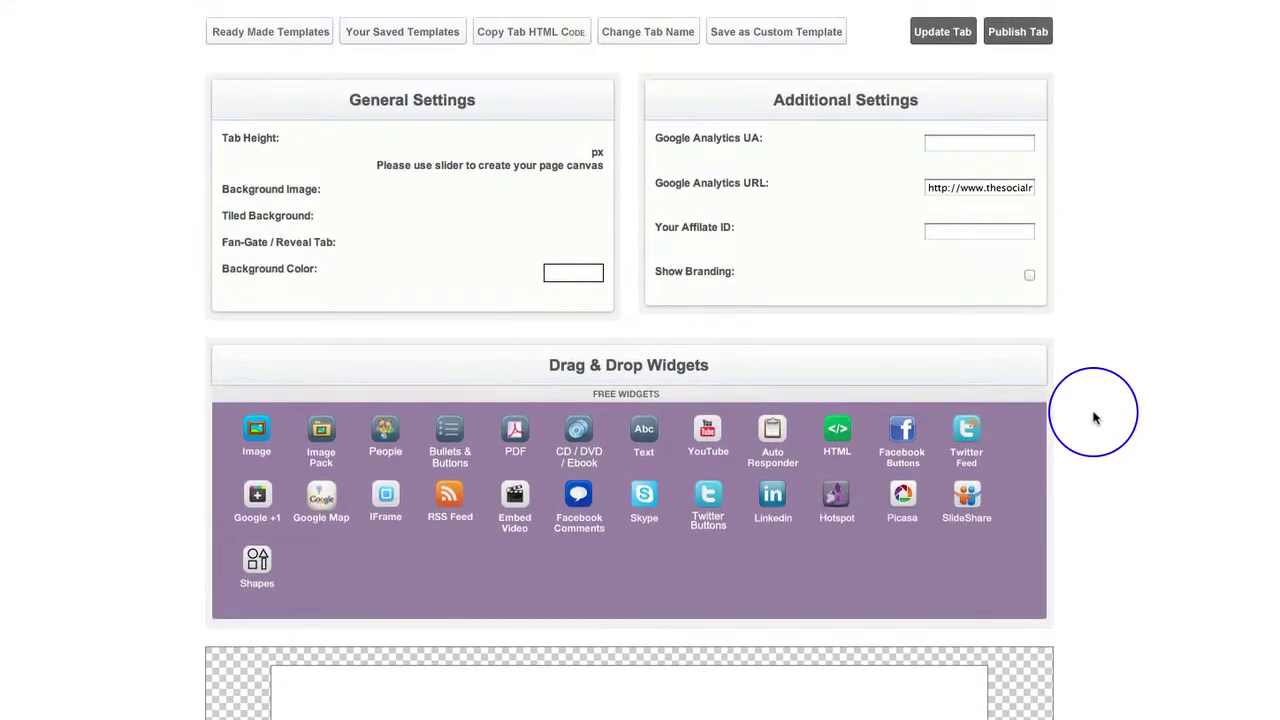
pyautogui.scroll(1, 1093, 418)
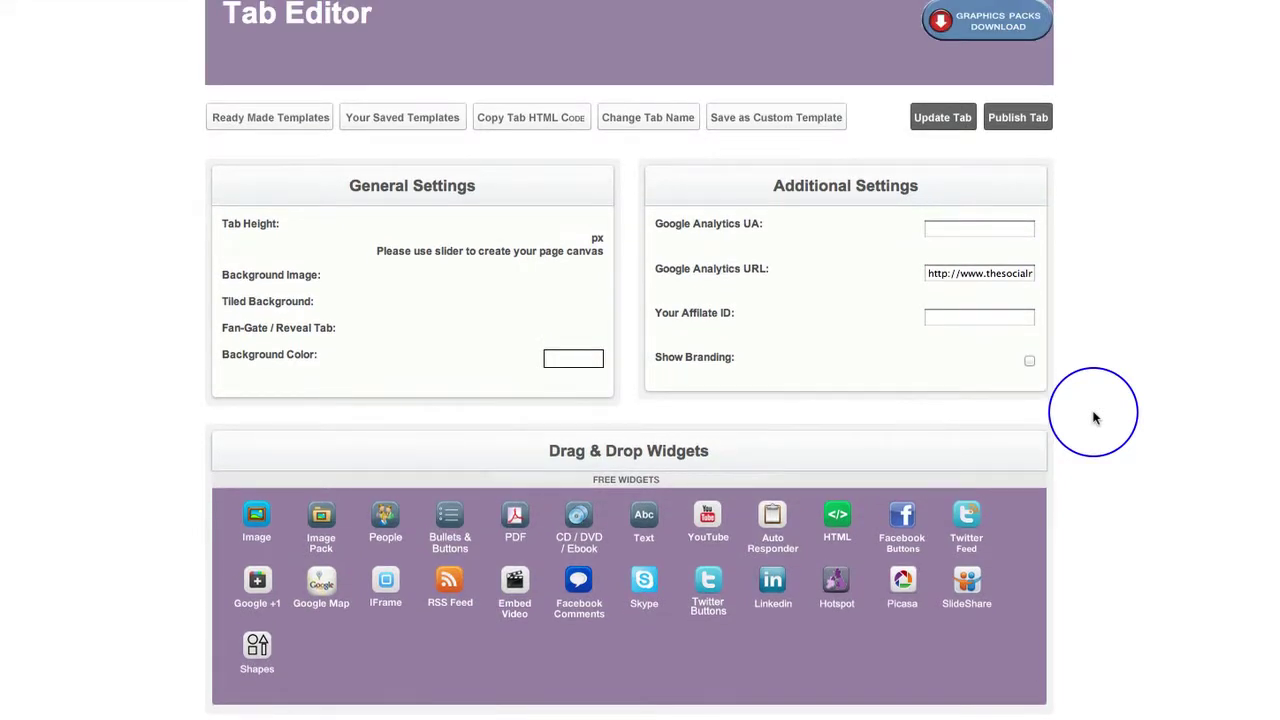
# Step: Browse the ready-made tab templates to find the smartphone template
pyautogui.scroll(-1, 1125, 375)
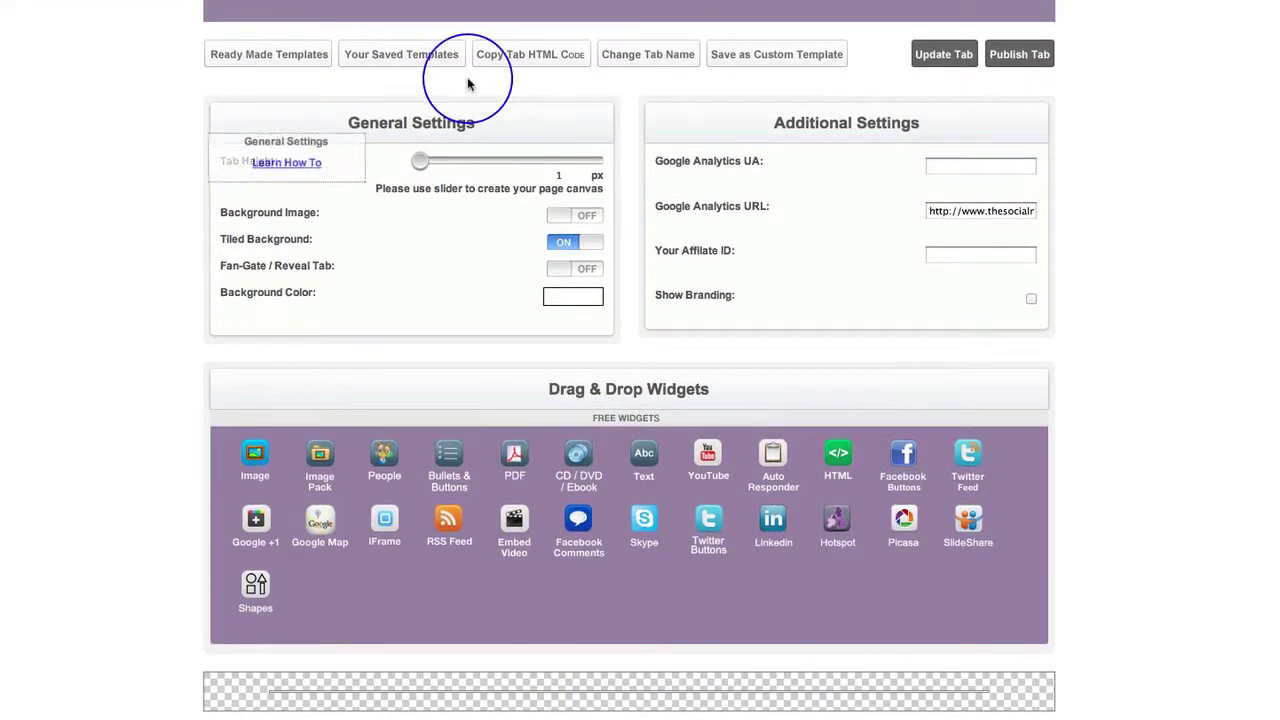
pyautogui.click(245, 56)
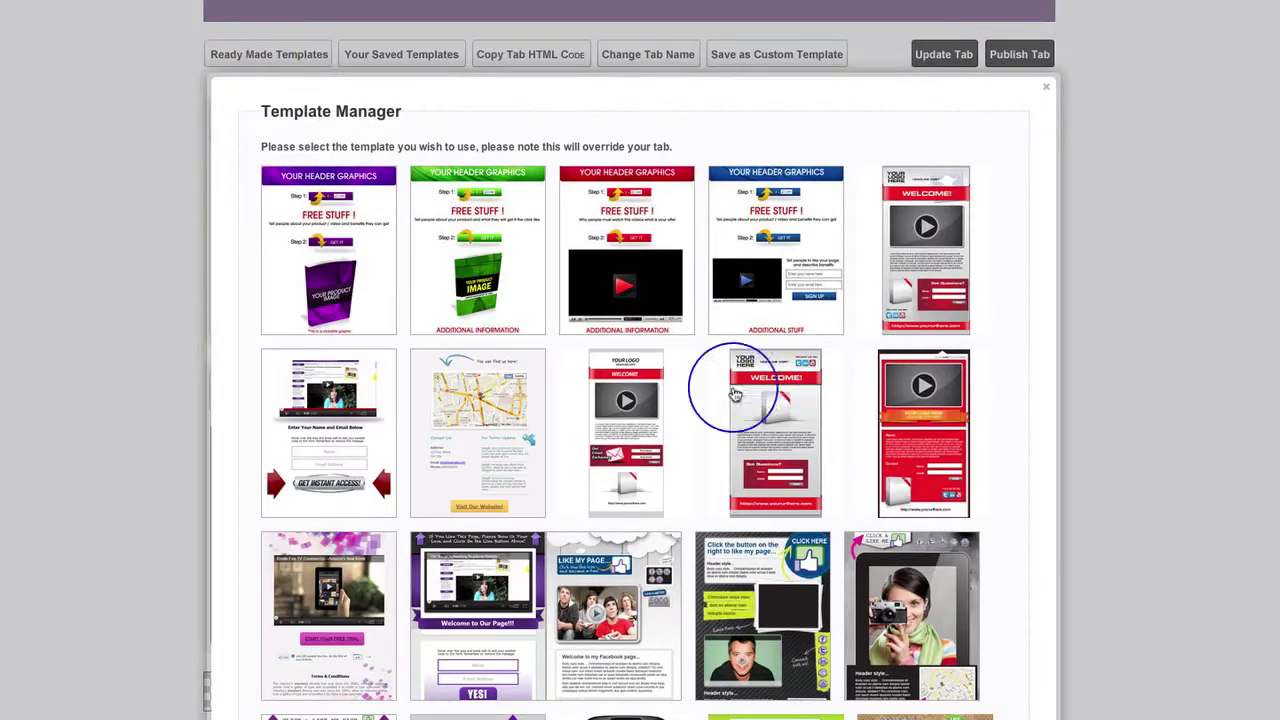
pyautogui.scroll(-3, 740, 450)
pyautogui.scroll(-2, 690, 435)
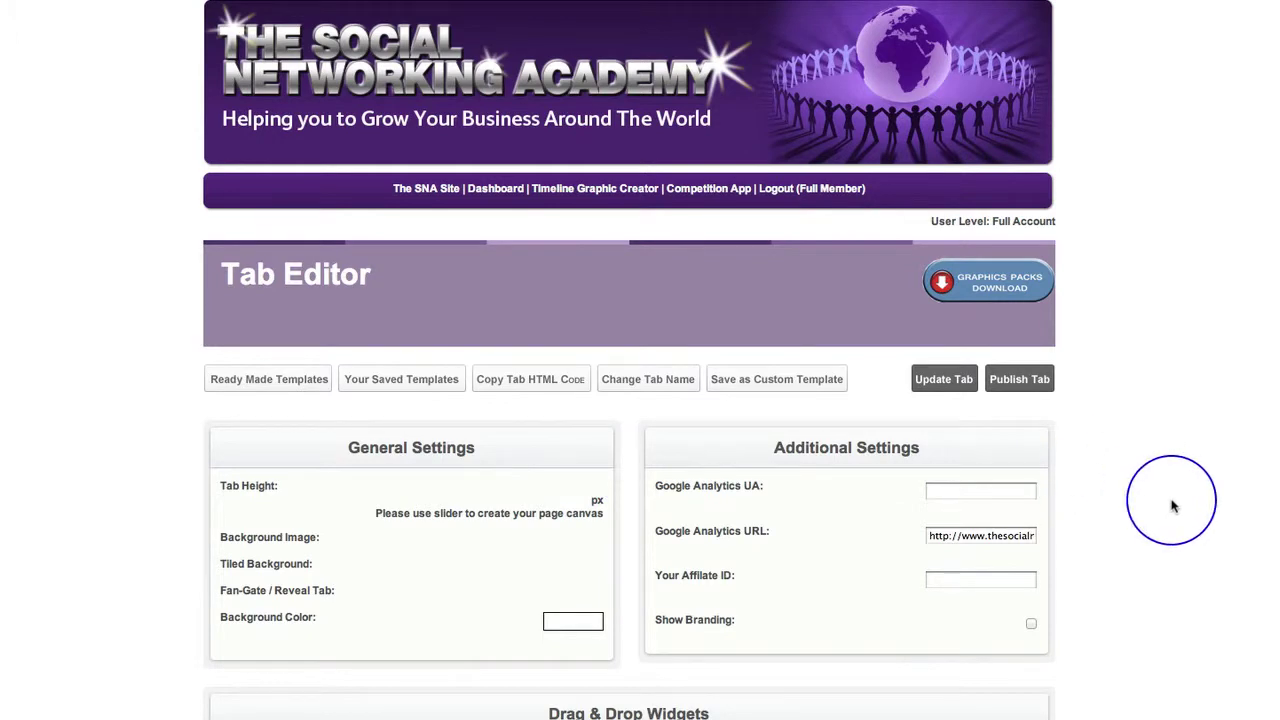
pyautogui.scroll(-3, 1171, 506)
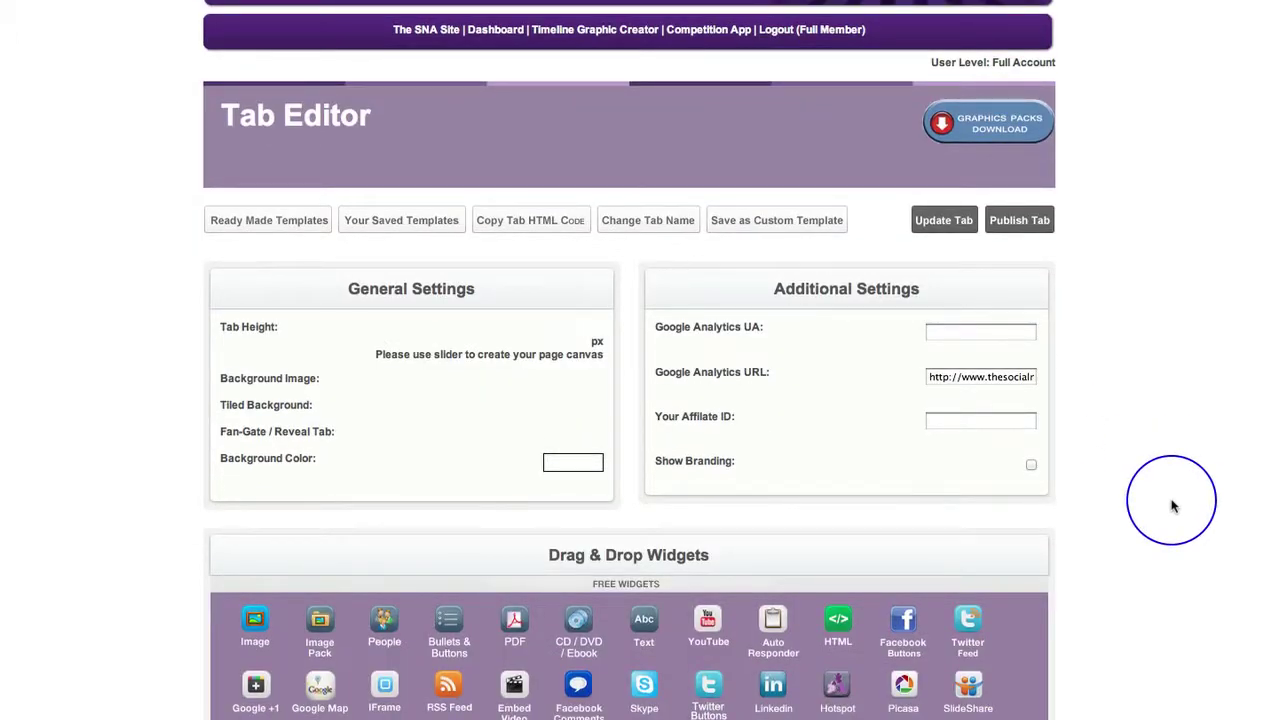
pyautogui.scroll(-2, 1172, 506)
pyautogui.scroll(-3, 1172, 506)
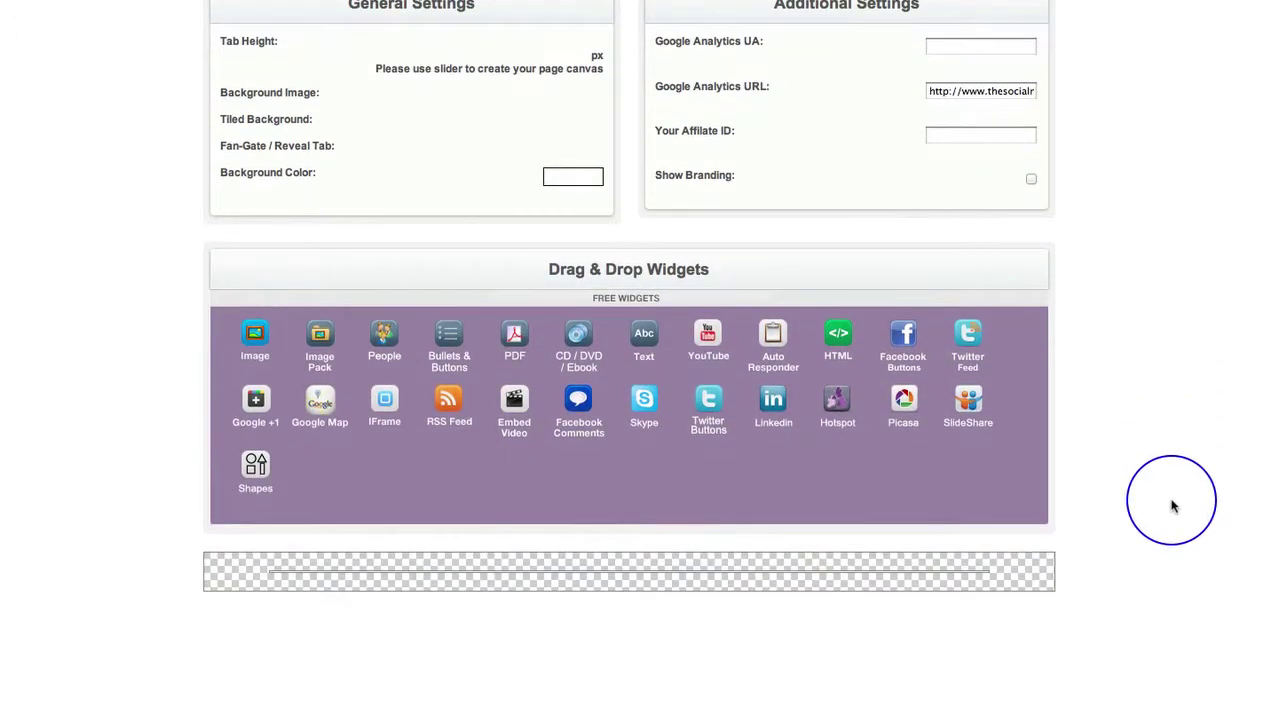
pyautogui.scroll(-5, 1100, 300)
pyautogui.scroll(-4, 1100, 300)
pyautogui.scroll(1, 495, 95)
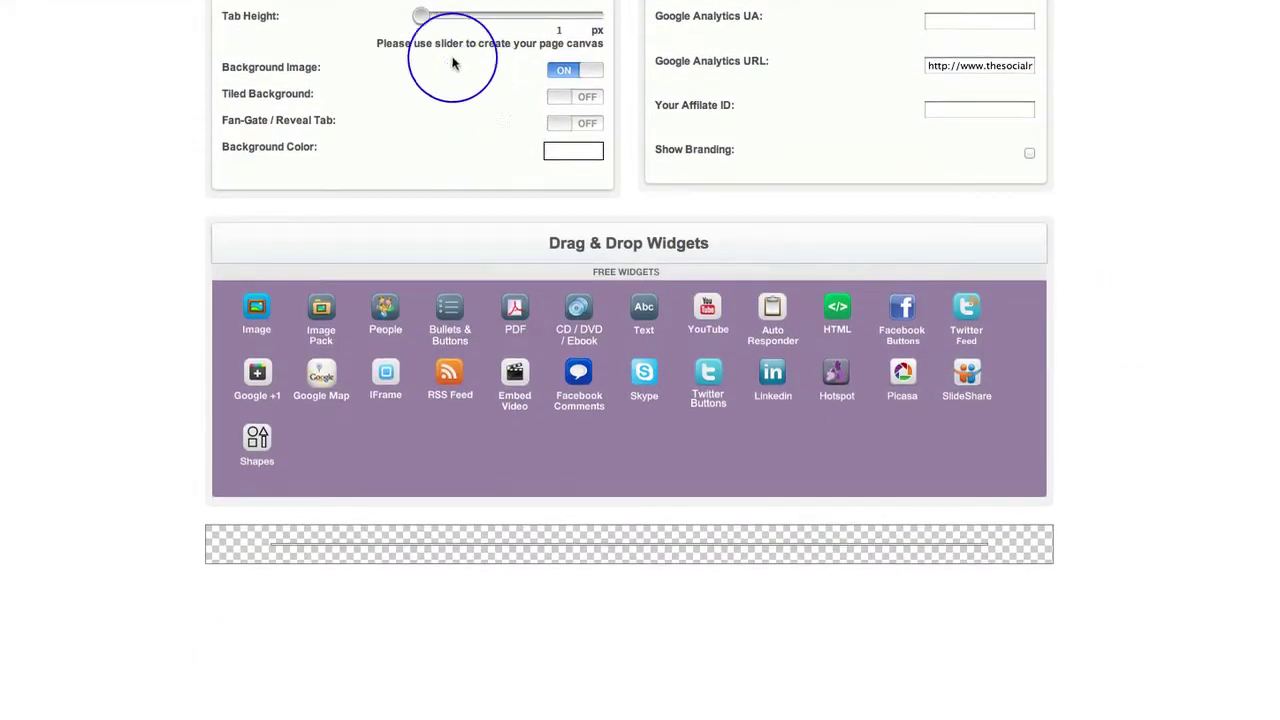
# Step: Set Tab Height to 1590 px and check that the smartphone canvas fits
pyautogui.moveTo(422, 20); pyautogui.dragTo(567, 16)
pyautogui.scroll(-6, 1161, 437)
pyautogui.scroll(-5, 1161, 437)
pyautogui.scroll(-1, 1161, 437)
pyautogui.scroll(-1, 1161, 437)
pyautogui.scroll(2, 1161, 437)
pyautogui.scroll(6, 1161, 437)
pyautogui.scroll(3, 1161, 437)
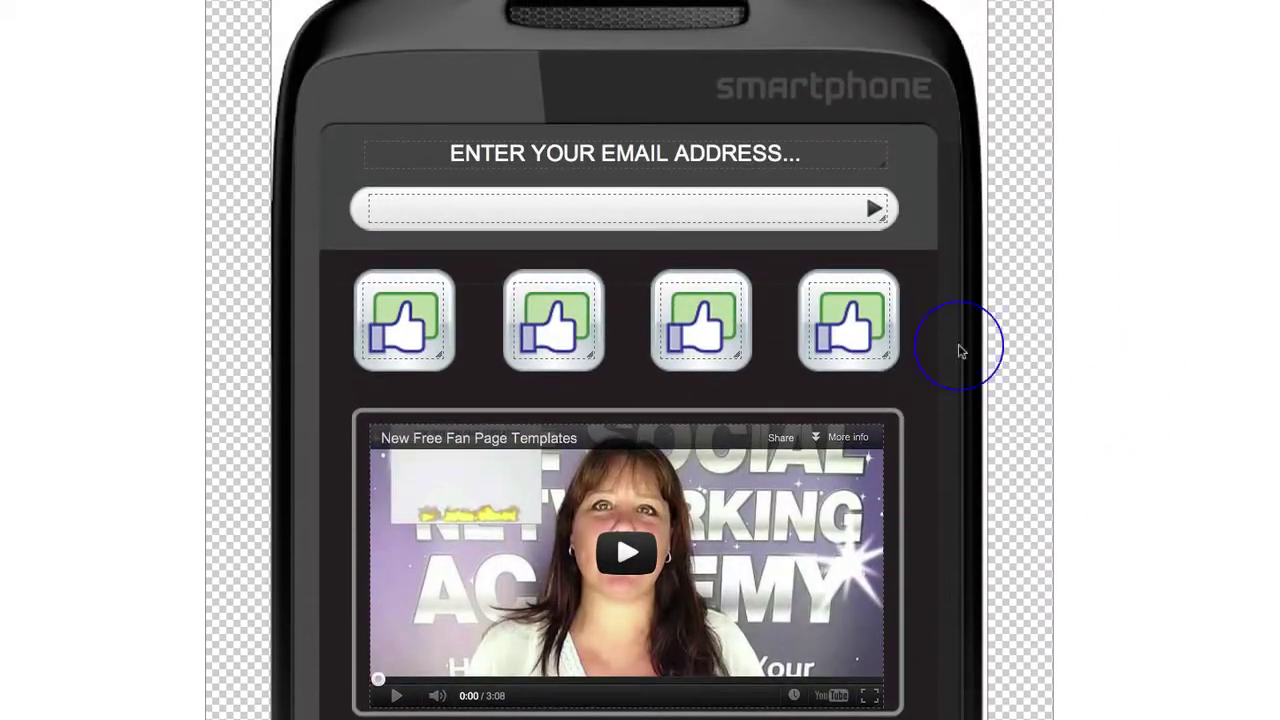
pyautogui.scroll(3, 1136, 452)
pyautogui.scroll(3, 1136, 452)
pyautogui.scroll(3, 1136, 452)
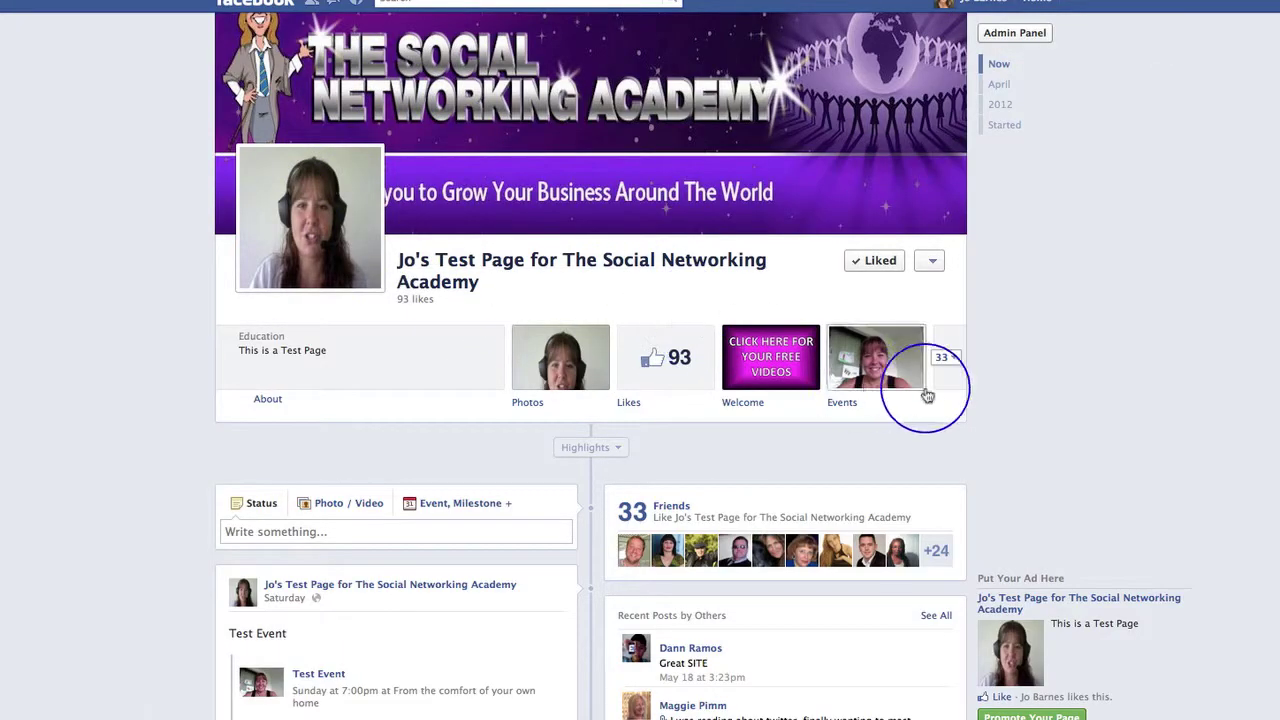
# Step: Open Tab 29 from the page's expanded row of app tabs
pyautogui.click(945, 357)
pyautogui.scroll(-5, 938, 490)
pyautogui.scroll(-2, 934, 491)
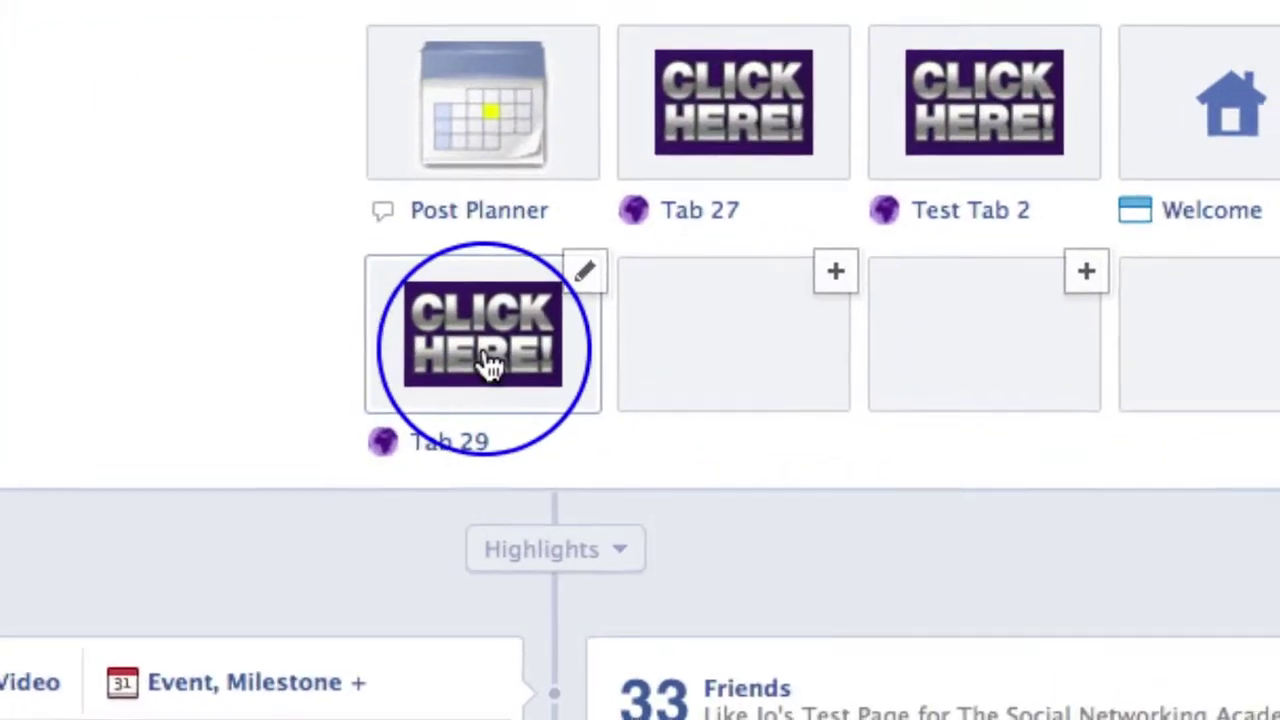
pyautogui.click(482, 350)
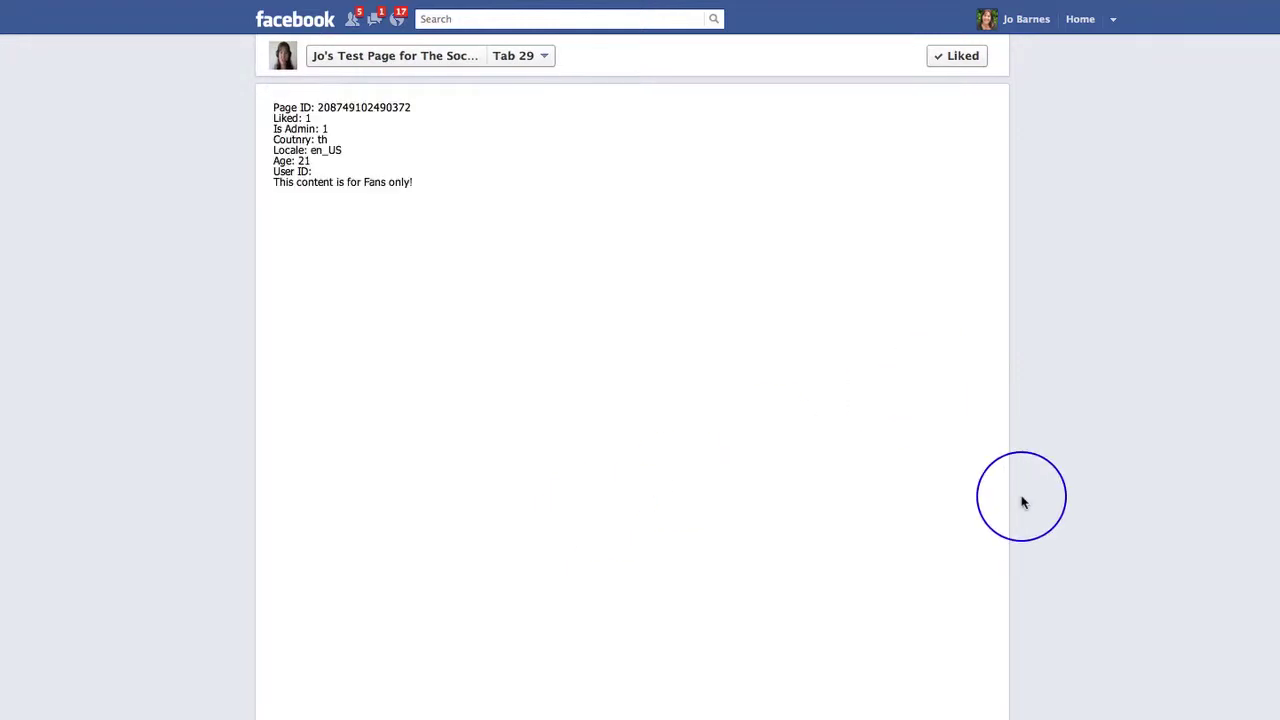
# Step: Review the live smartphone tab's email signup, video, text and social links
pyautogui.scroll(-2, 1022, 502)
pyautogui.scroll(-3, 1022, 502)
pyautogui.scroll(-3, 1022, 502)
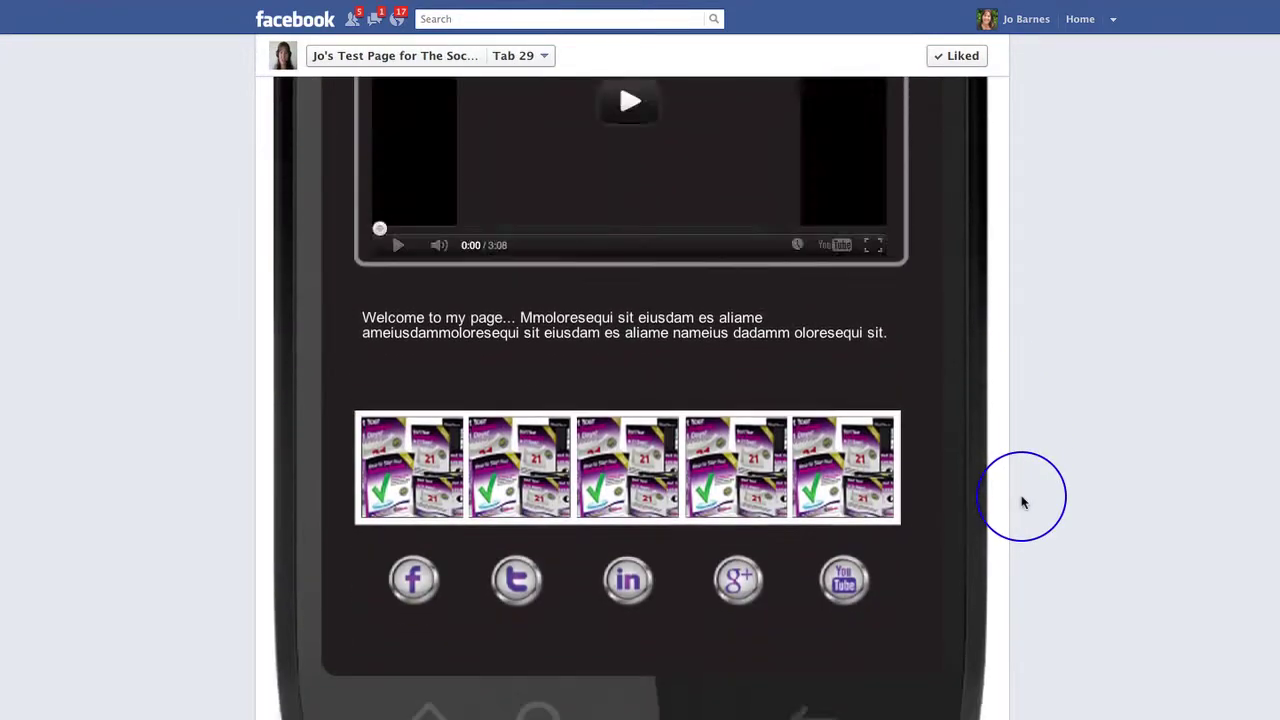
pyautogui.scroll(-2, 1022, 502)
pyautogui.scroll(10, 1022, 502)
pyautogui.scroll(2, 1022, 502)
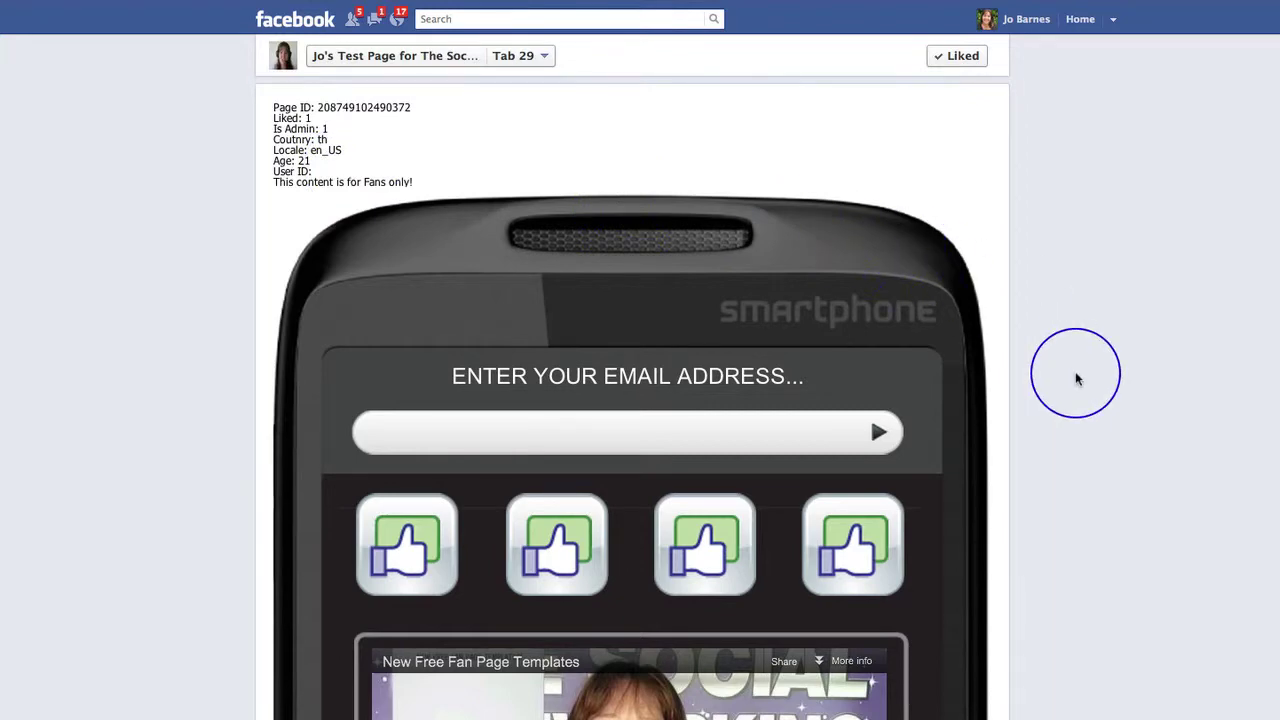
pyautogui.scroll(-4, 1076, 378)
pyautogui.scroll(-5, 1076, 378)
pyautogui.scroll(1, 1074, 374)
pyautogui.scroll(8, 1074, 374)
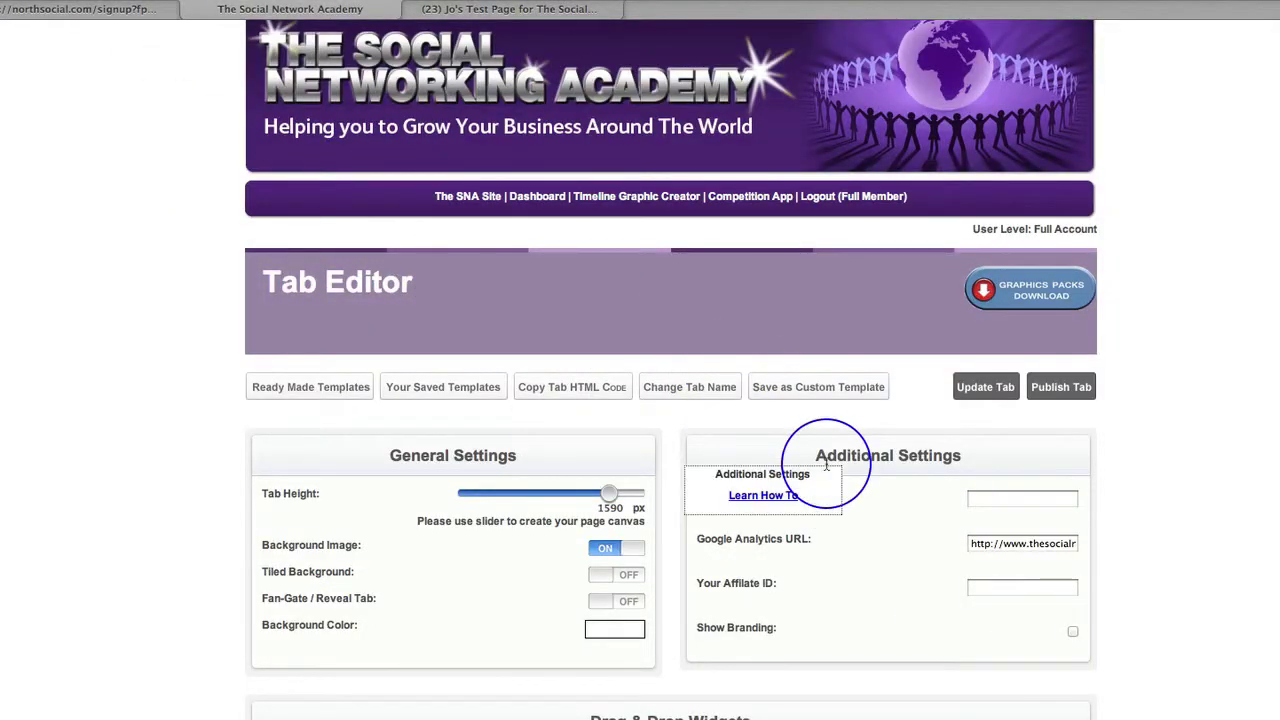
# Step: Change the Tab 29 name from Test Tab 29 to Free Videos
pyautogui.scroll(-5, 826, 465)
pyautogui.scroll(-5, 826, 465)
pyautogui.scroll(-1, 826, 465)
pyautogui.scroll(9, 826, 465)
pyautogui.scroll(2, 826, 465)
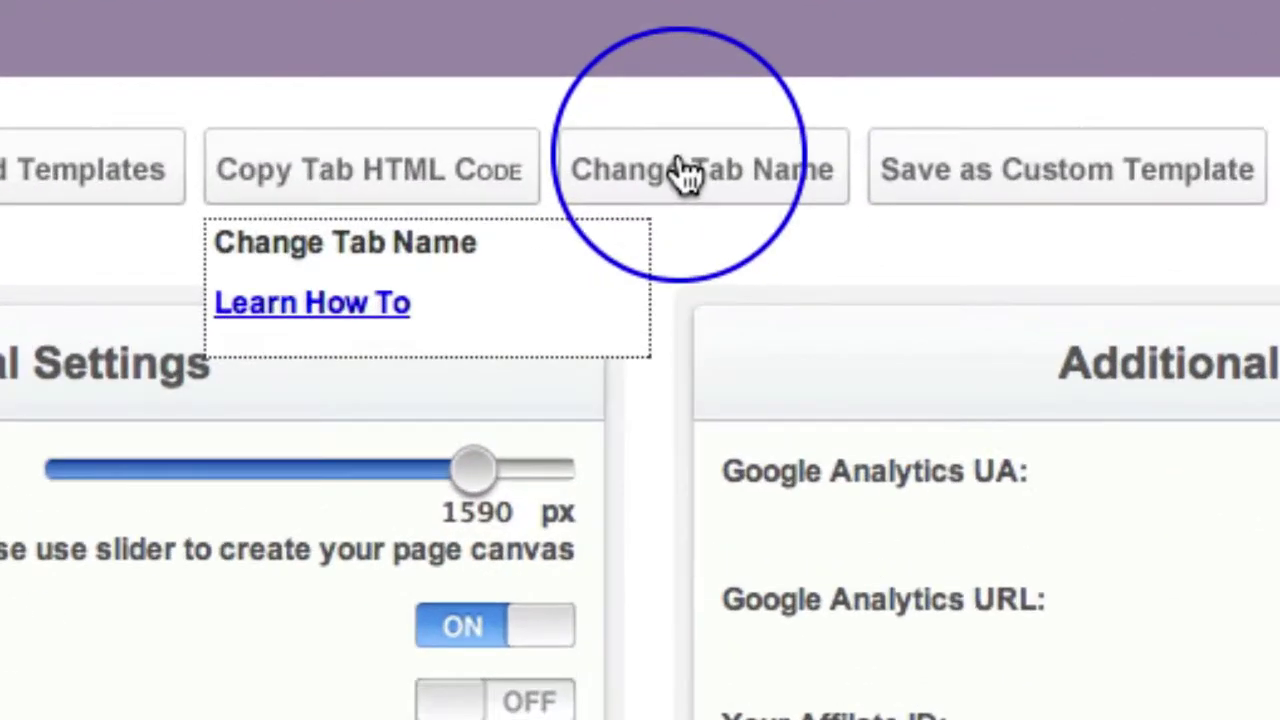
pyautogui.click(683, 183)
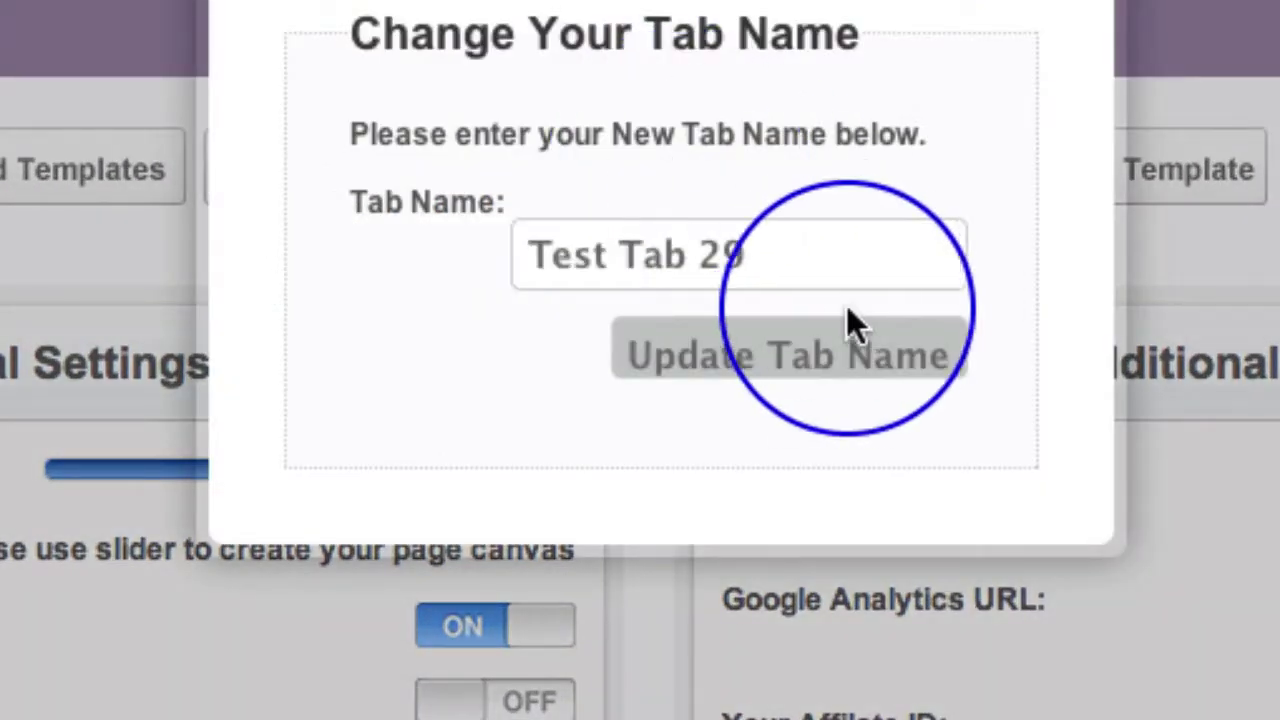
pyautogui.moveTo(763, 259); pyautogui.dragTo(481, 252)
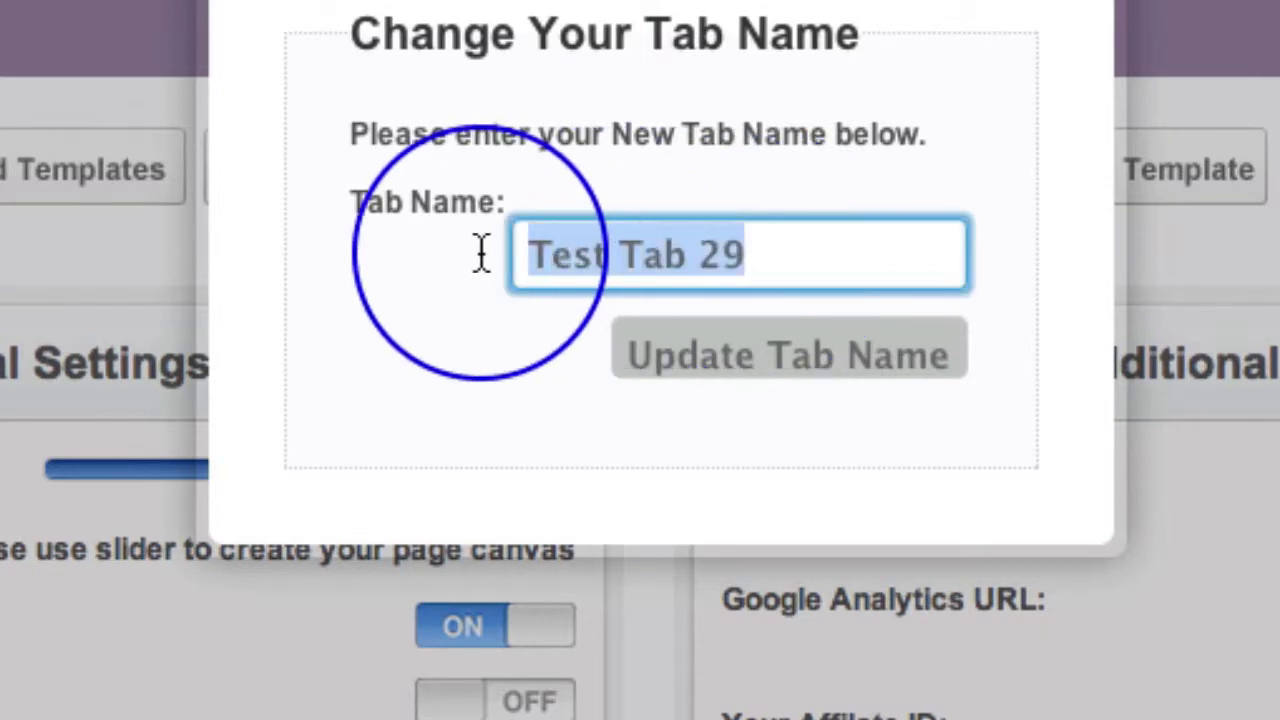
pyautogui.write('Free Videos')
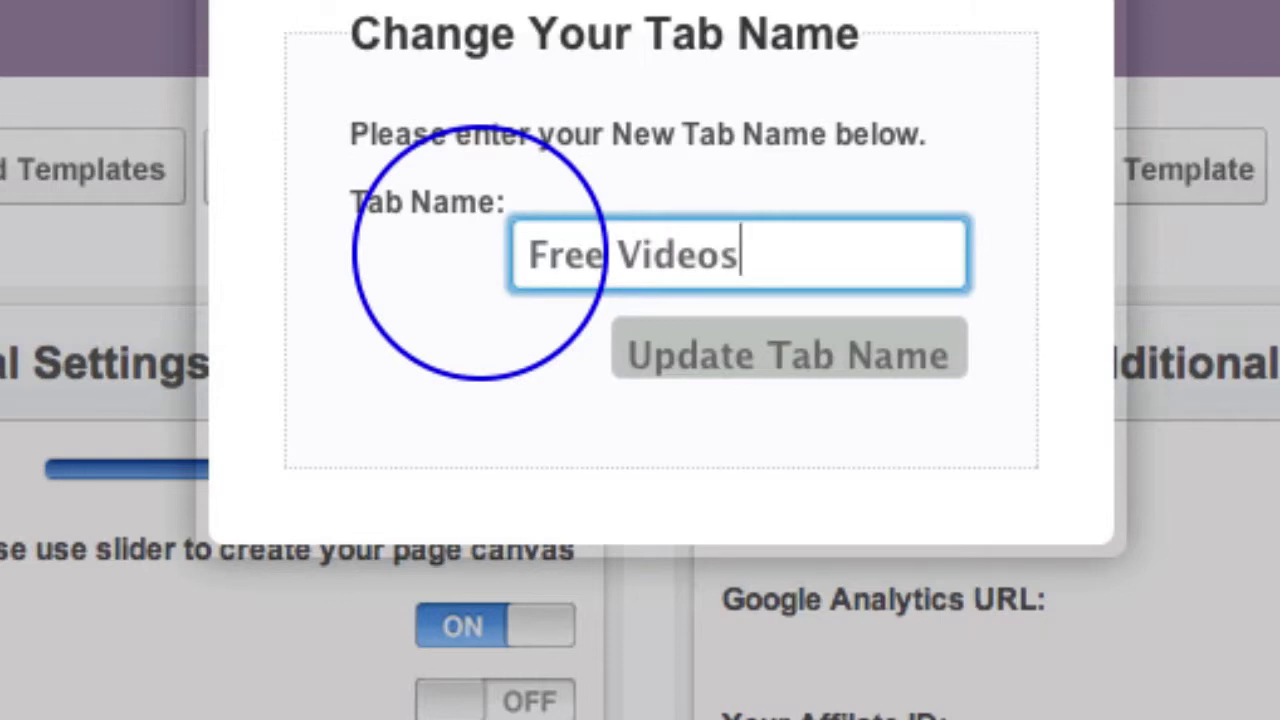
pyautogui.click(785, 352)
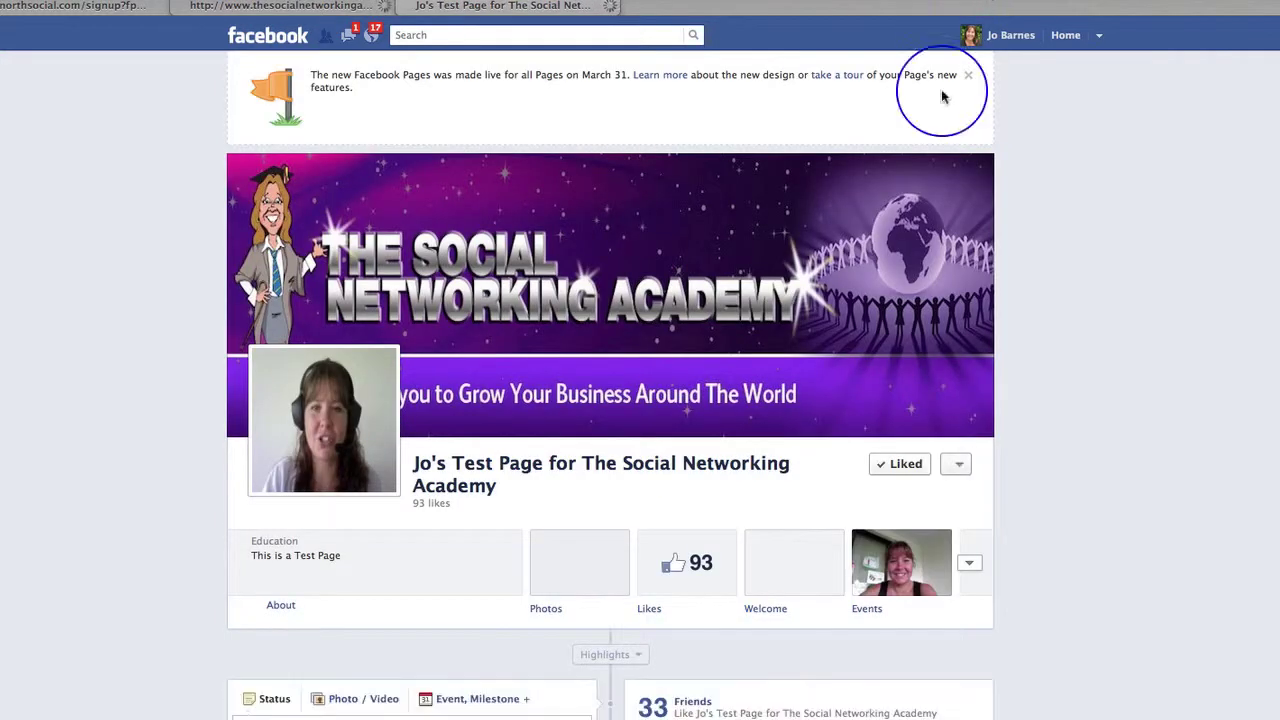
# Step: Open the Free Videos tab from the page's full grid of app tabs
pyautogui.scroll(-2, 1004, 484)
pyautogui.scroll(-4, 1004, 488)
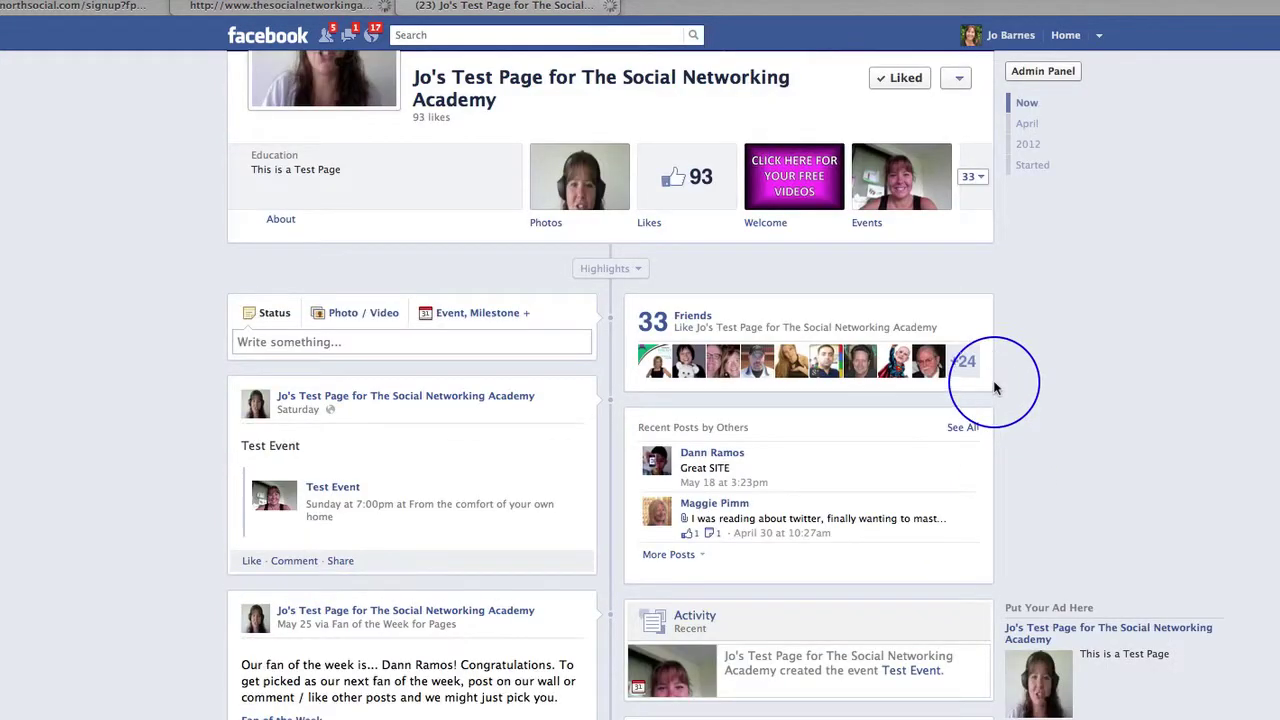
pyautogui.click(974, 177)
pyautogui.scroll(-4, 910, 362)
pyautogui.scroll(-1, 915, 366)
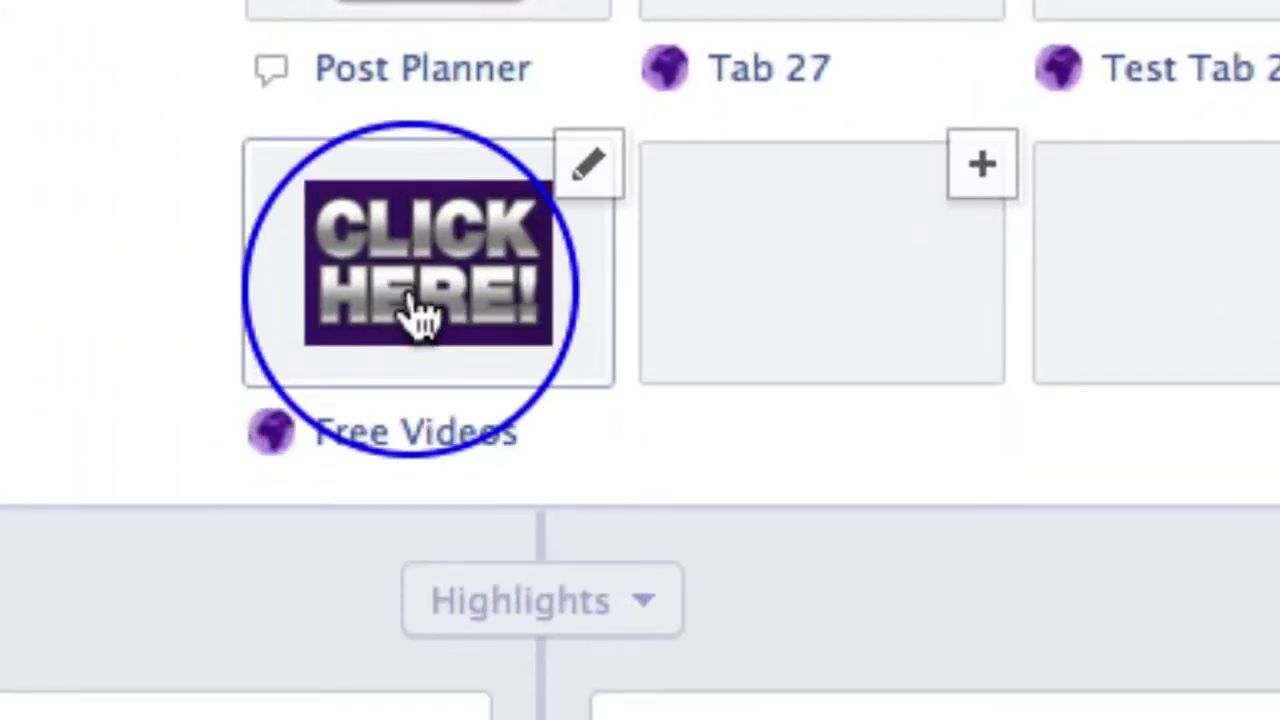
pyautogui.click(415, 305)
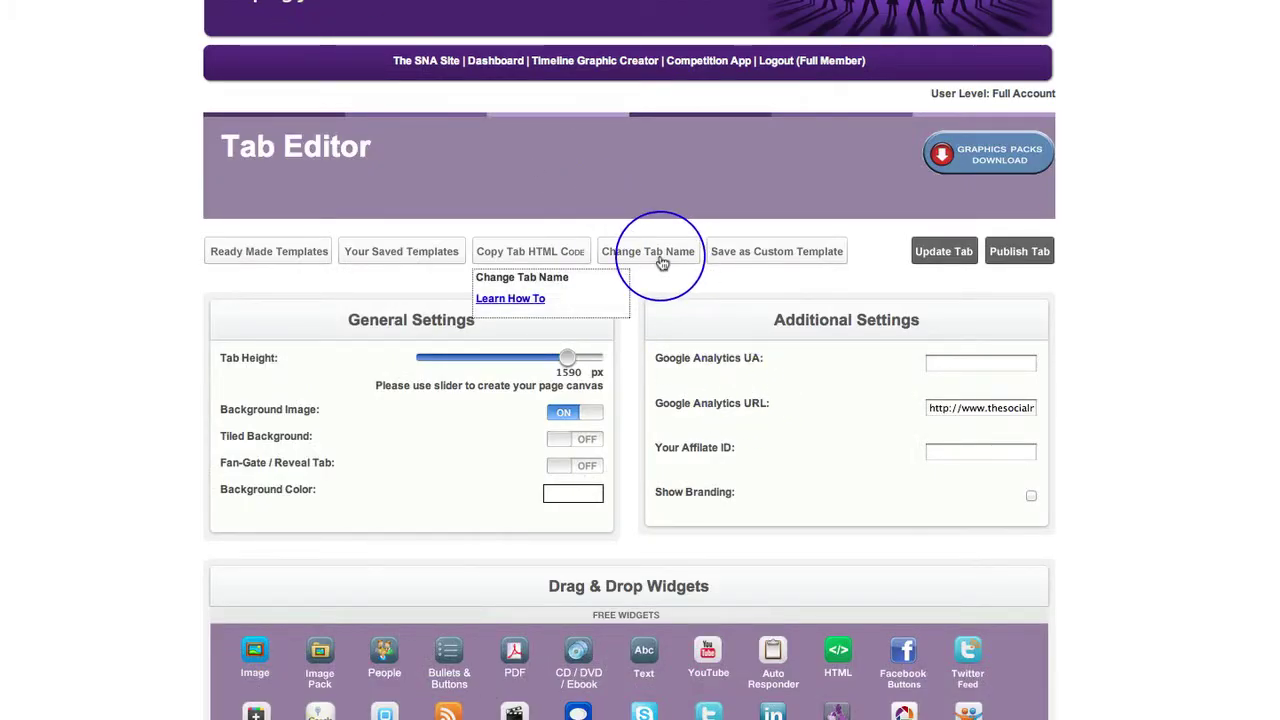
pyautogui.scroll(-5, 708, 366)
pyautogui.scroll(-1, 708, 371)
pyautogui.scroll(-2, 707, 375)
pyautogui.scroll(8, 707, 375)
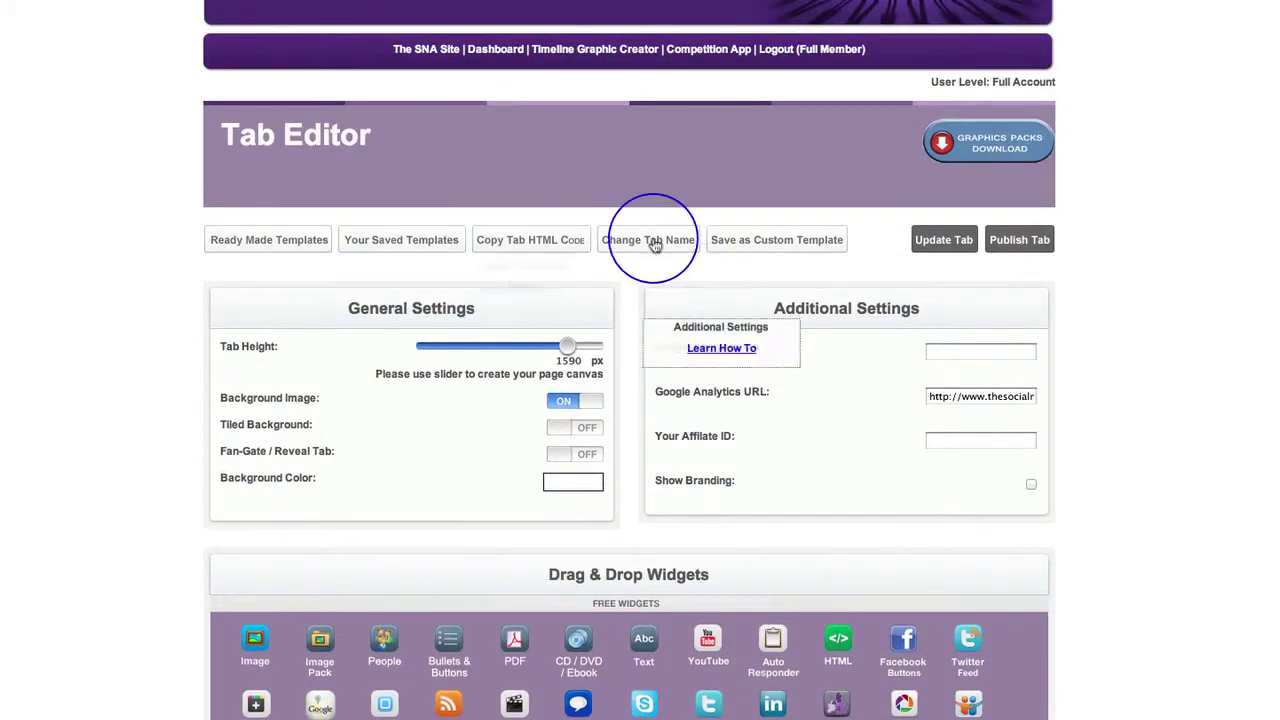